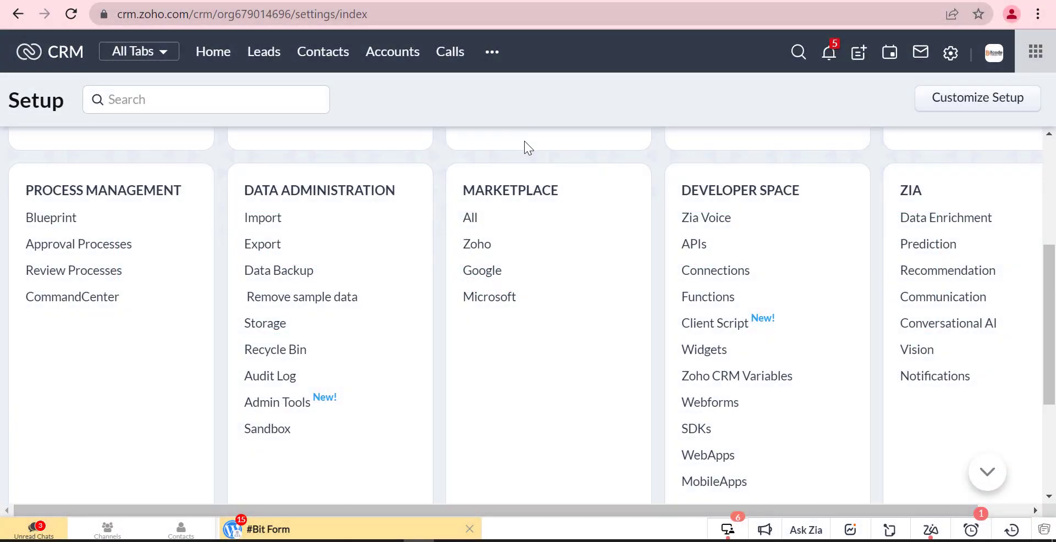
scroll(528, 150, up, 5)
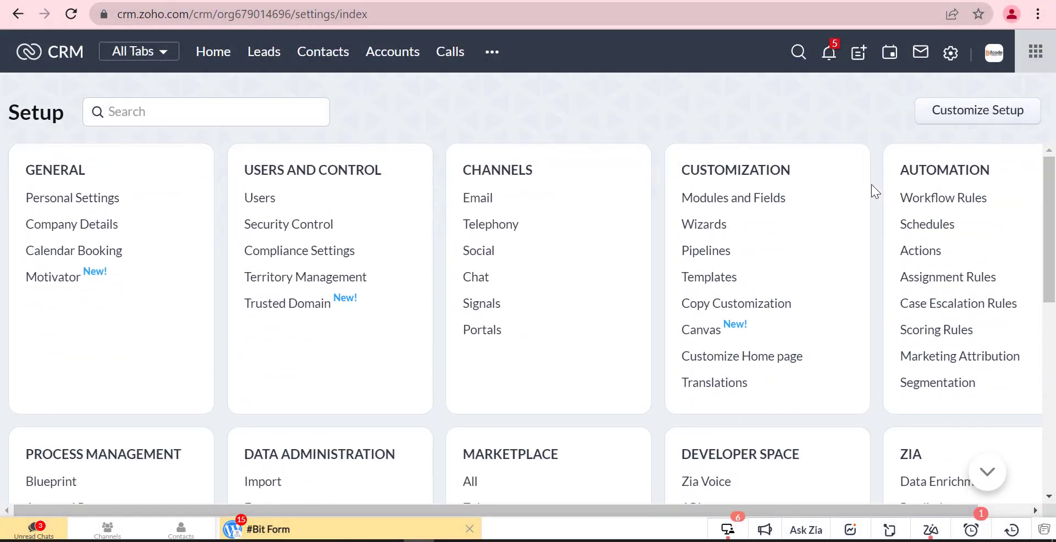
Step: Open the Leads module's Links and Buttons tab via Modules and Fields
click(709, 197)
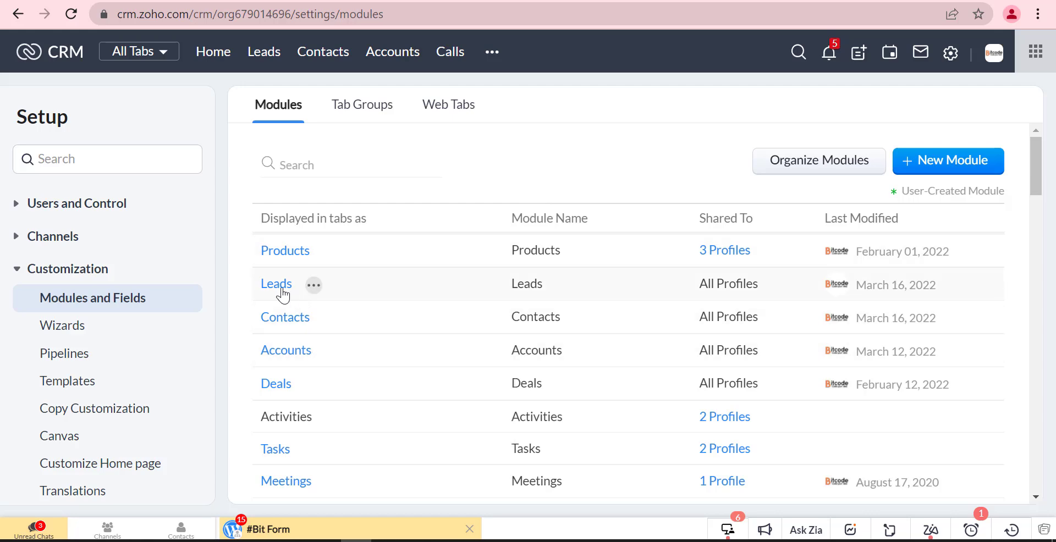
click(276, 284)
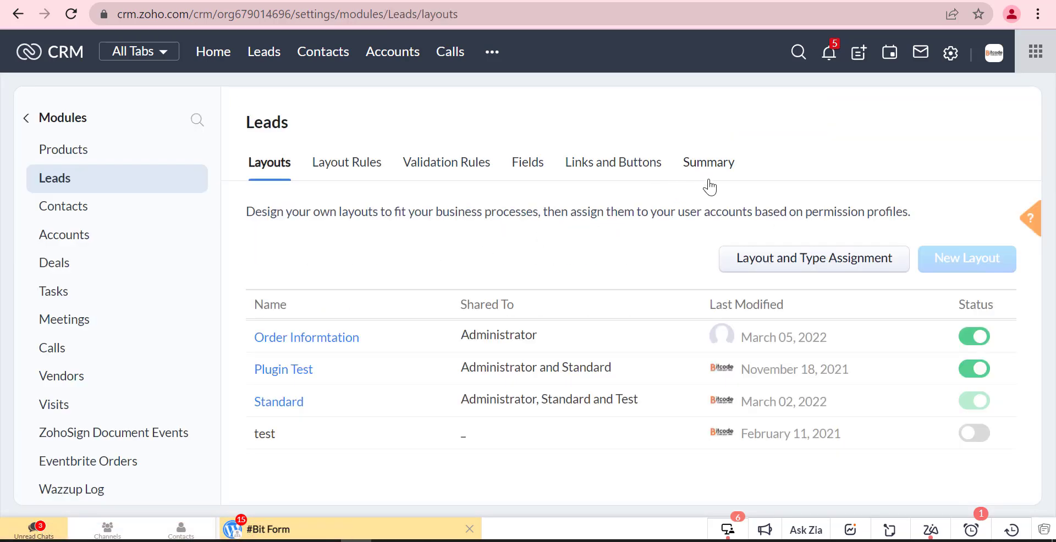
click(627, 162)
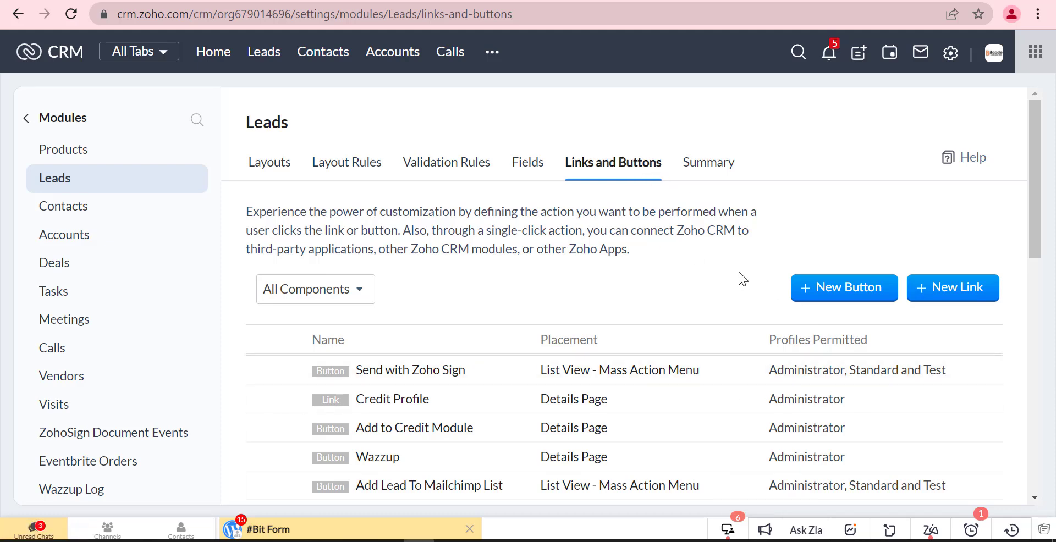
Step: Start a new Leads button named Schedule Call, placed on the View Page
click(808, 286)
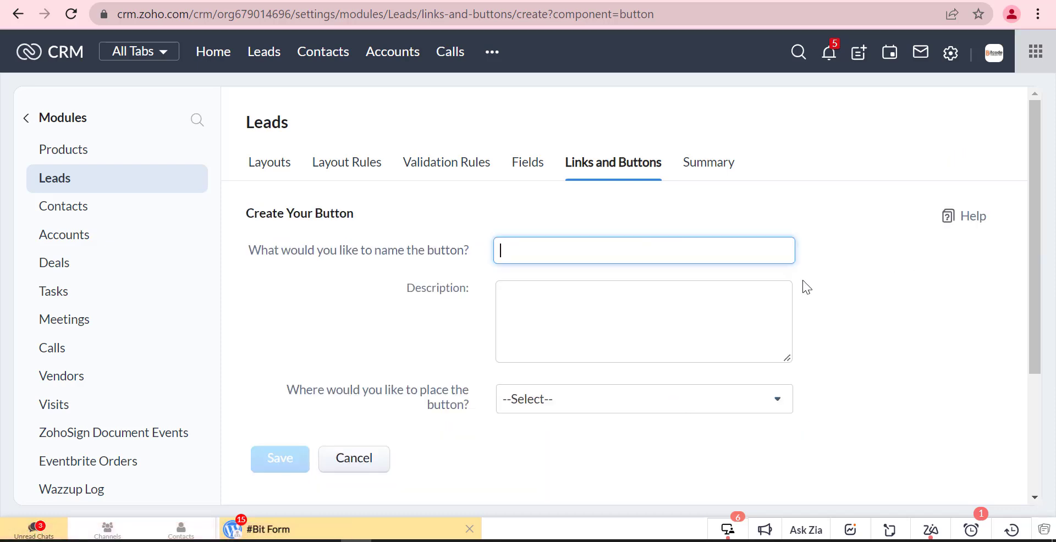
text(Schedule Call)
scroll(608, 259, down, 3)
scroll(608, 259, down, 3)
click(599, 222)
click(559, 324)
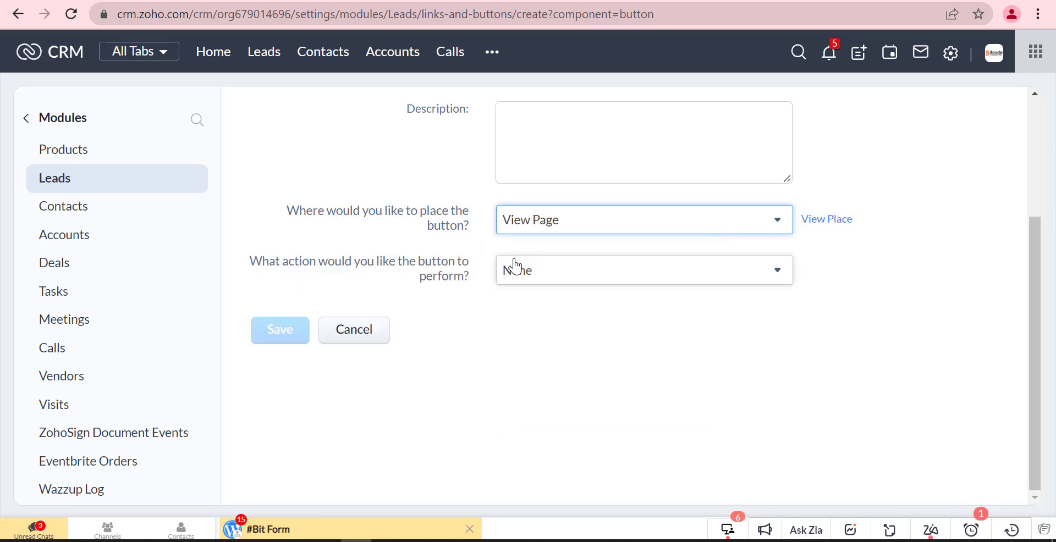
click(536, 271)
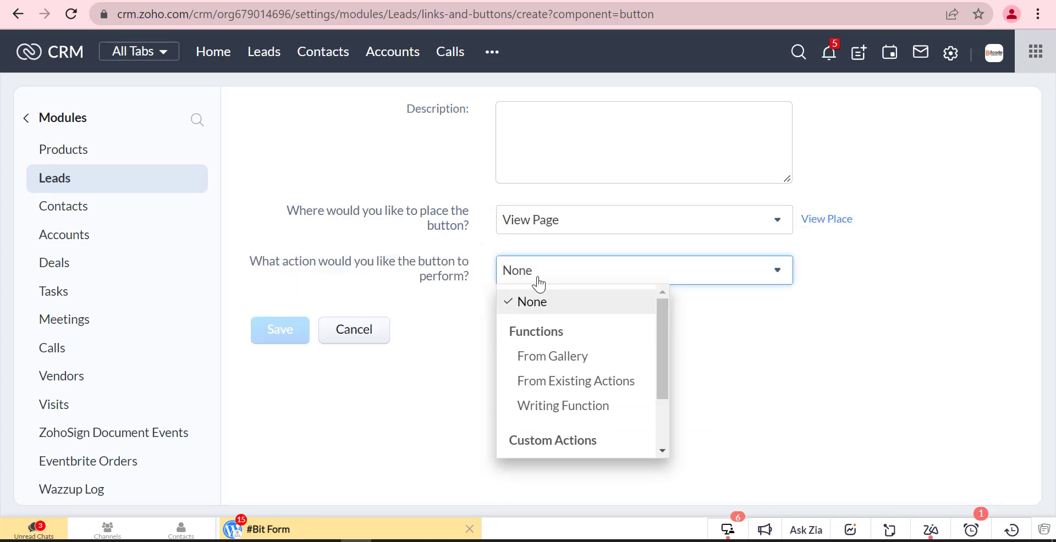
Step: Create a new function named Schedule_Call with display name Schedule Call
click(562, 405)
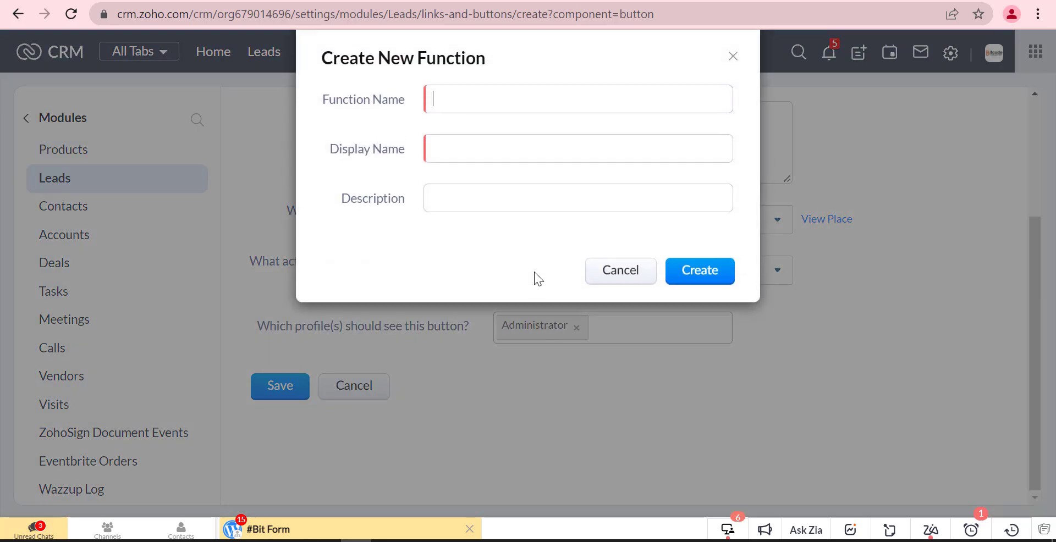
text(Schedule Call)
click(510, 146)
click(486, 99)
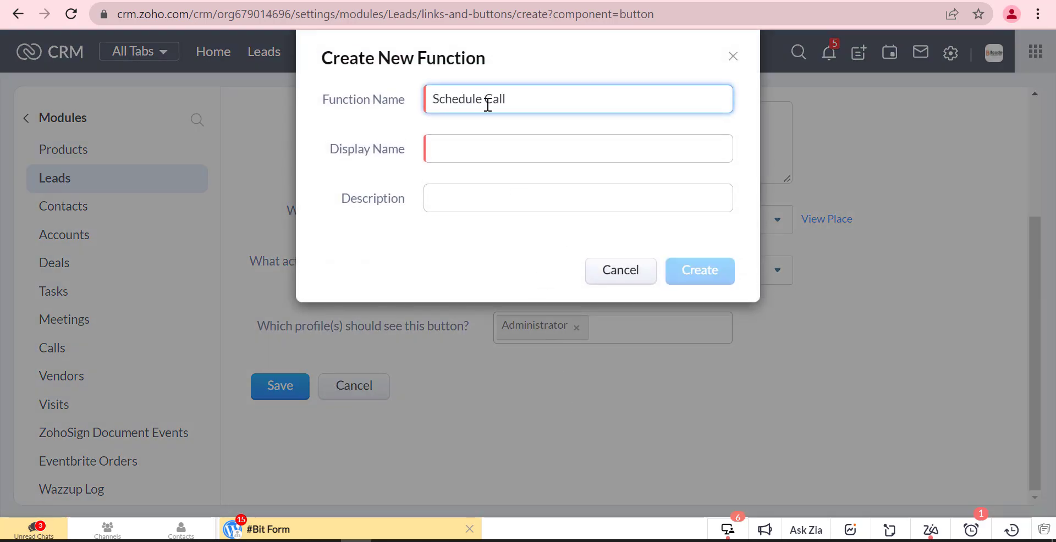
key(BackSpace)
text(_)
click(464, 147)
text(Schedule Call)
click(701, 272)
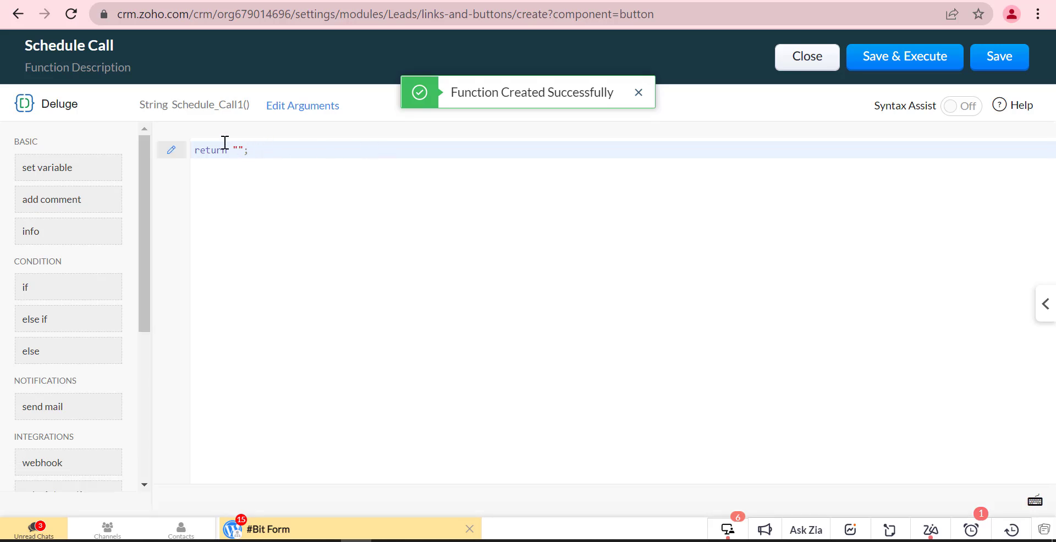
Step: Write get_leads = zoho.crm.getRecordById("Leads", <NUMBER>) as the function's first line
click(192, 149)
key(Return)
key(Return)
key(Return)
key(Up)
key(Up)
key(Up)
key(Up)
text(get)
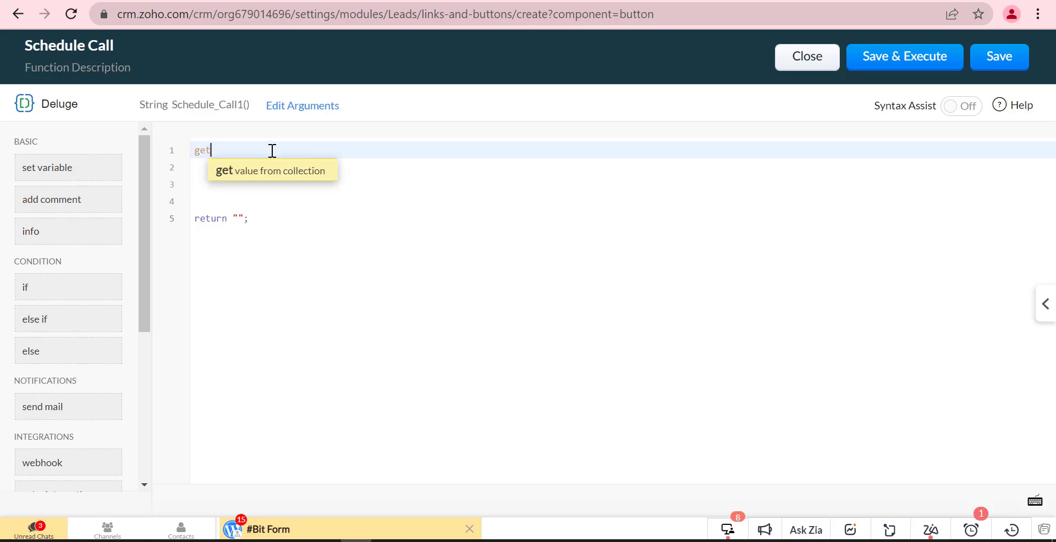
text(_leas)
key(BackSpace)
text(ds= )
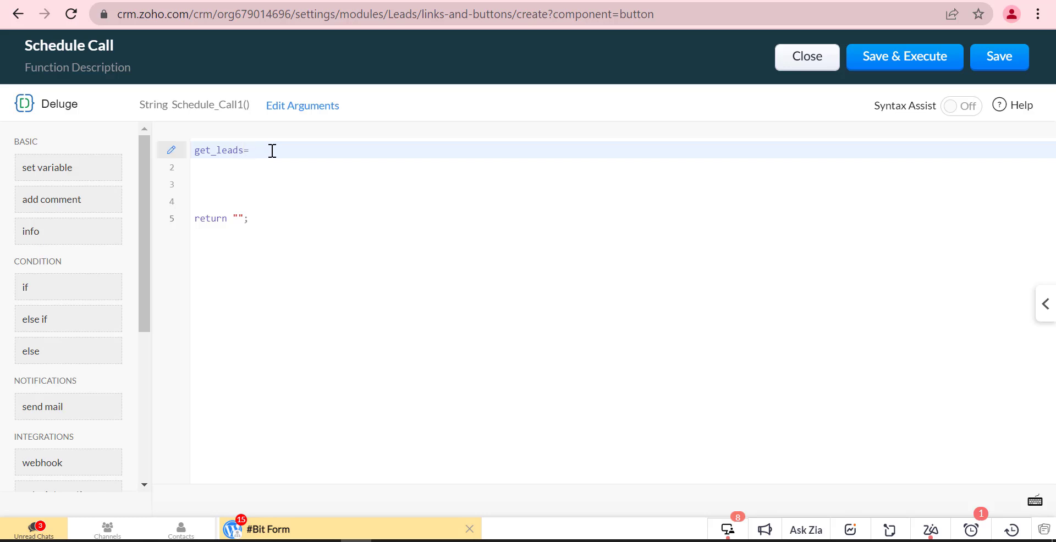
text(zoho.crm.get)
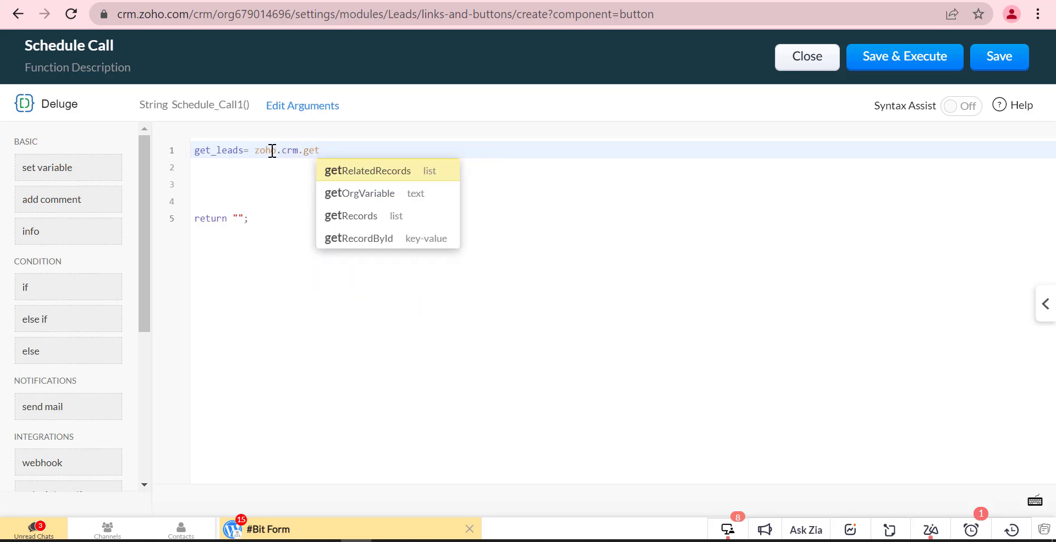
key(Down)
key(Down)
key(Down)
key(Return)
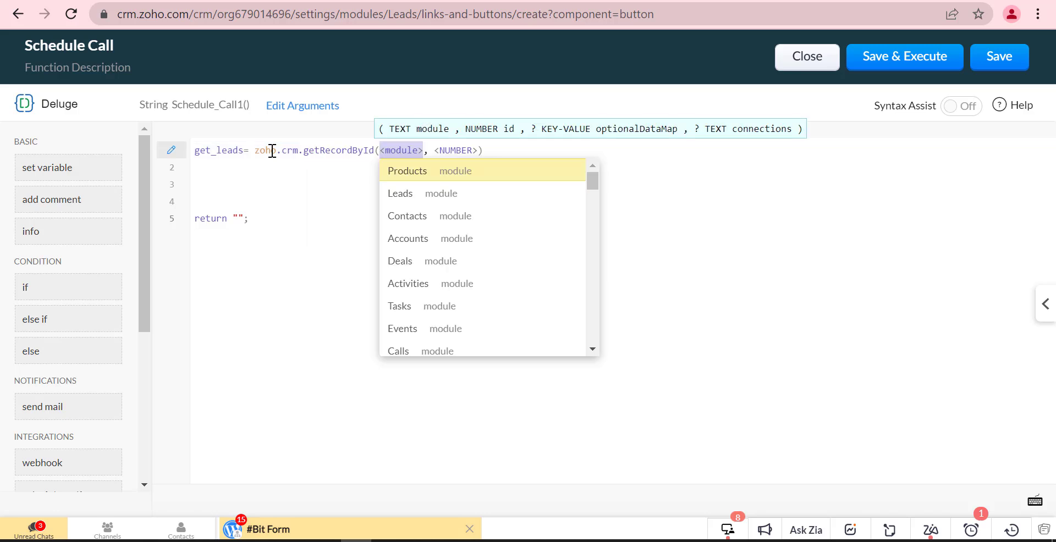
key(Down)
key(Return)
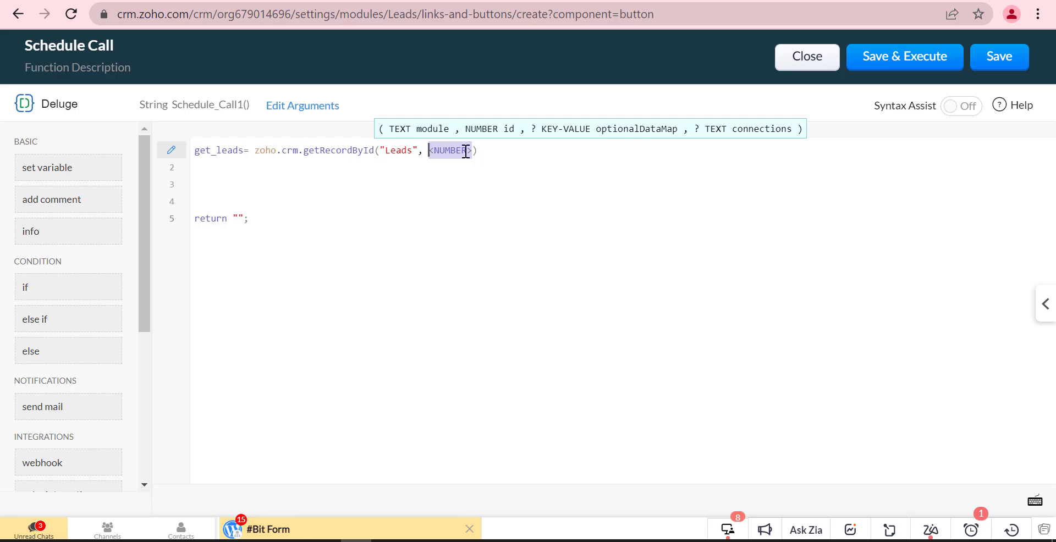
Step: Add a leadId function argument mapped to the lead's Lead Id field and save it
click(305, 106)
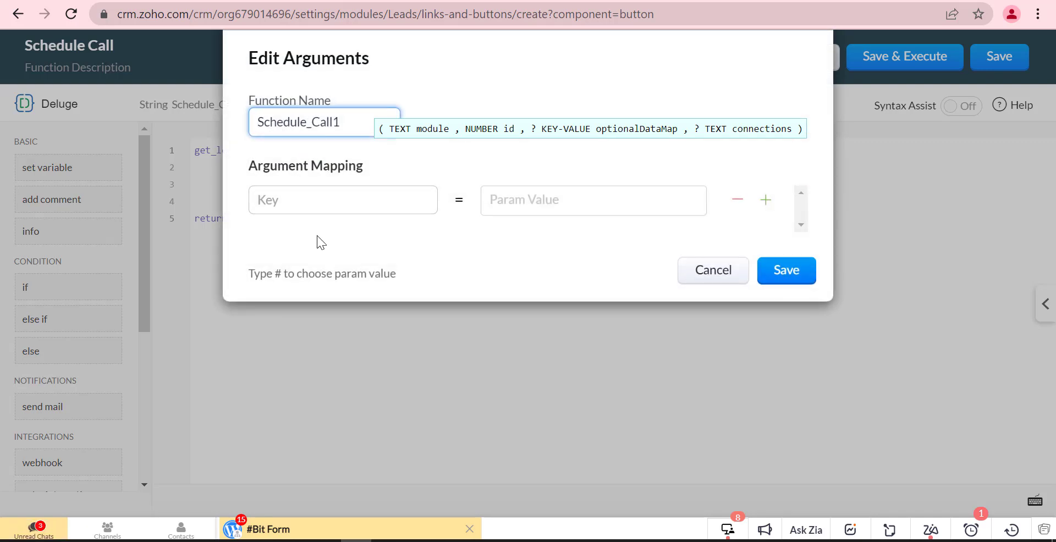
click(336, 207)
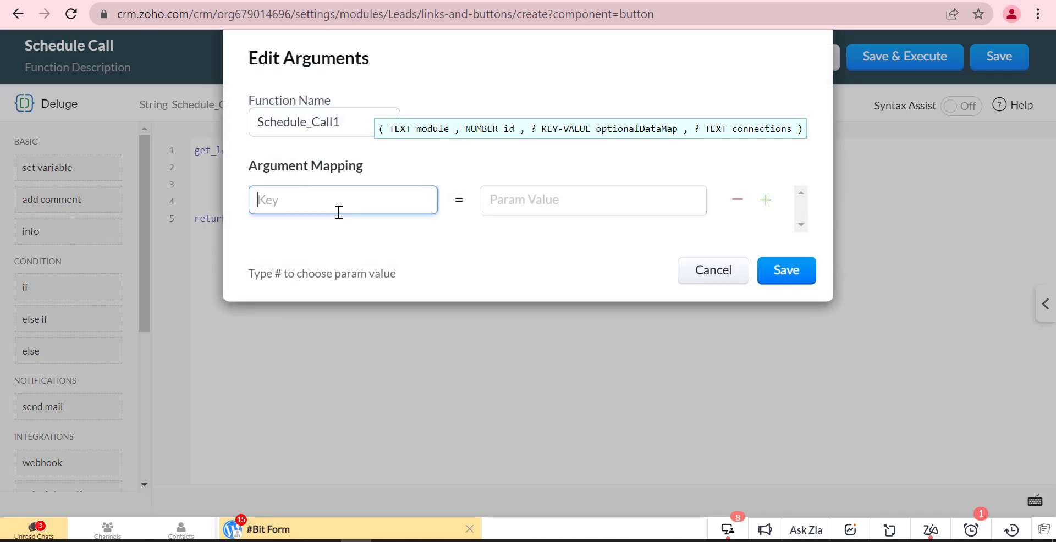
text(leadId)
double_click(337, 213)
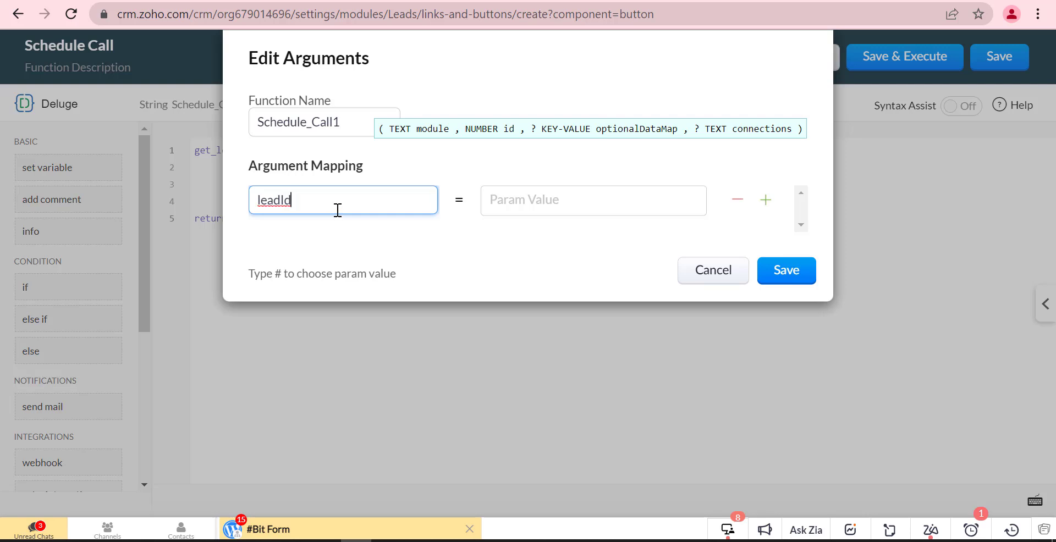
click(577, 204)
text(#)
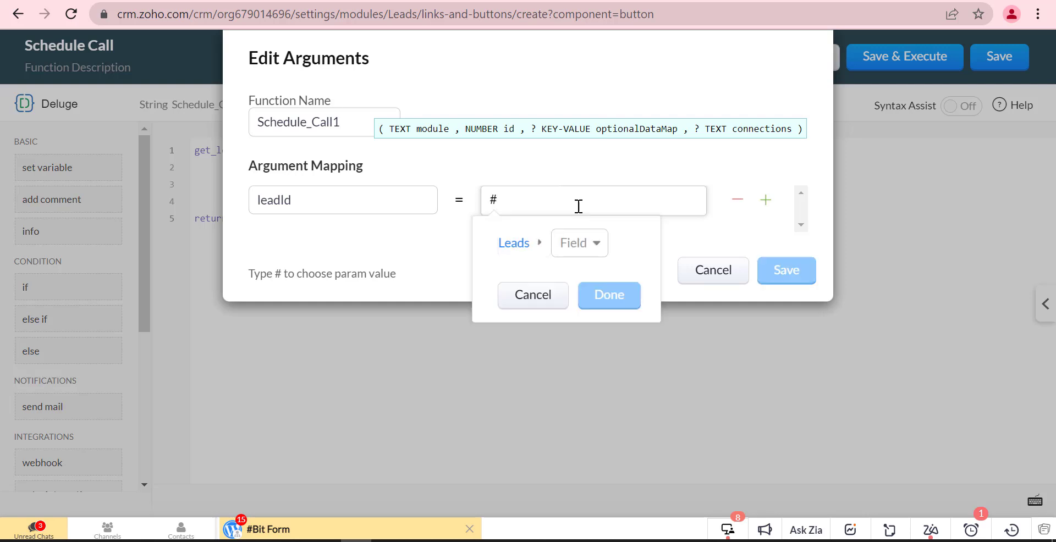
click(579, 242)
click(590, 313)
click(610, 294)
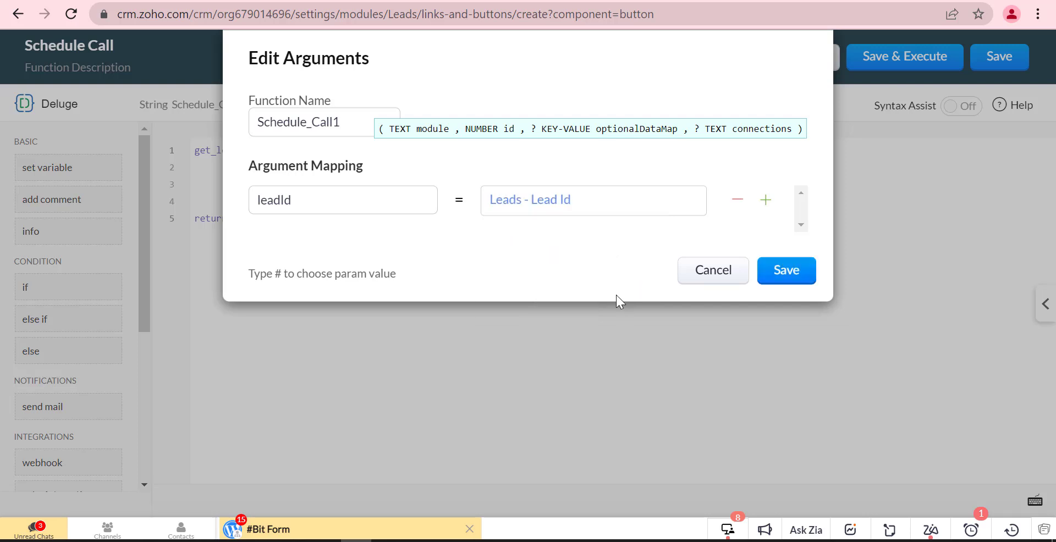
click(786, 270)
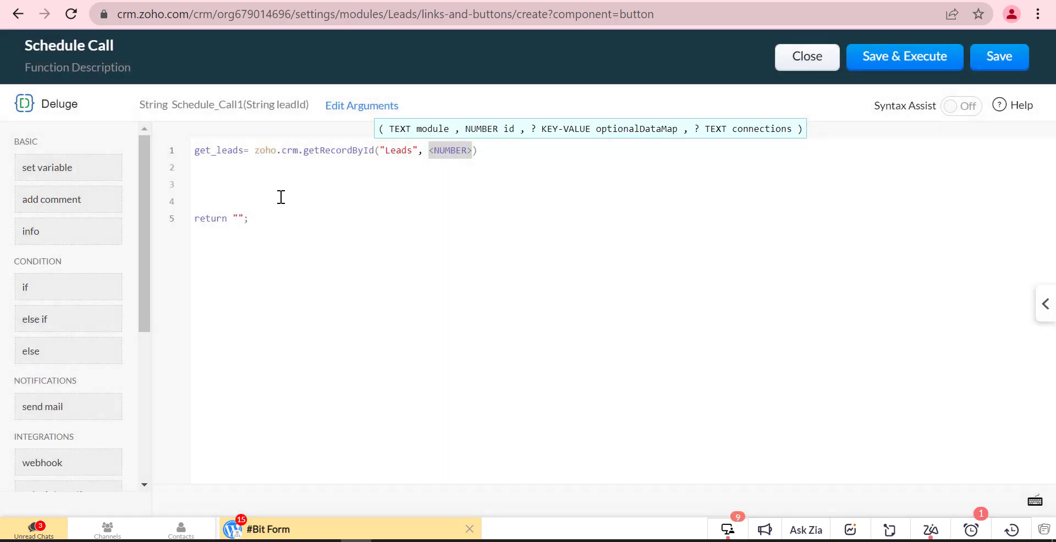
Step: Replace the getRecordById record ID placeholder with leadId
click(448, 151)
click(448, 168)
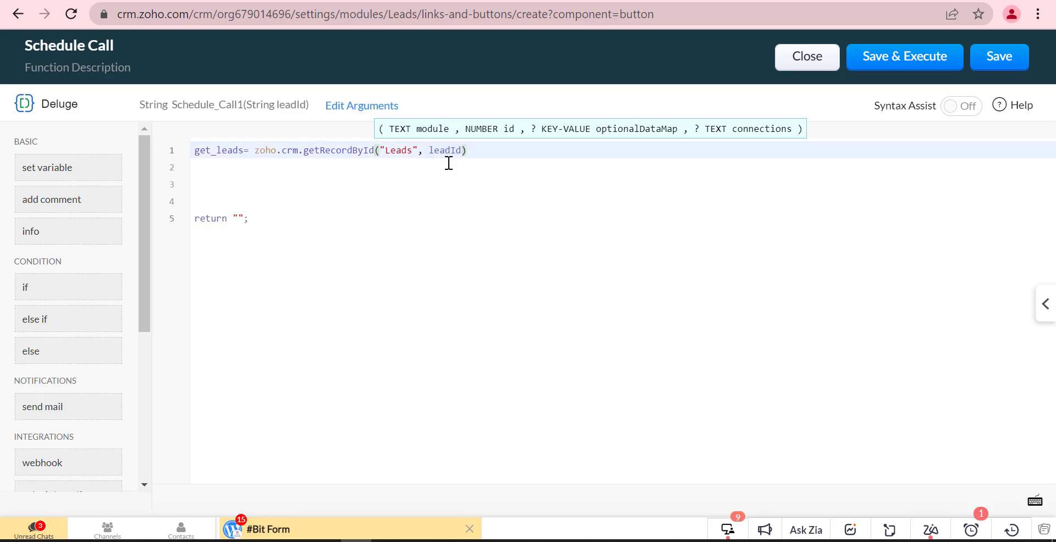
key(End)
text(;)
key(Return)
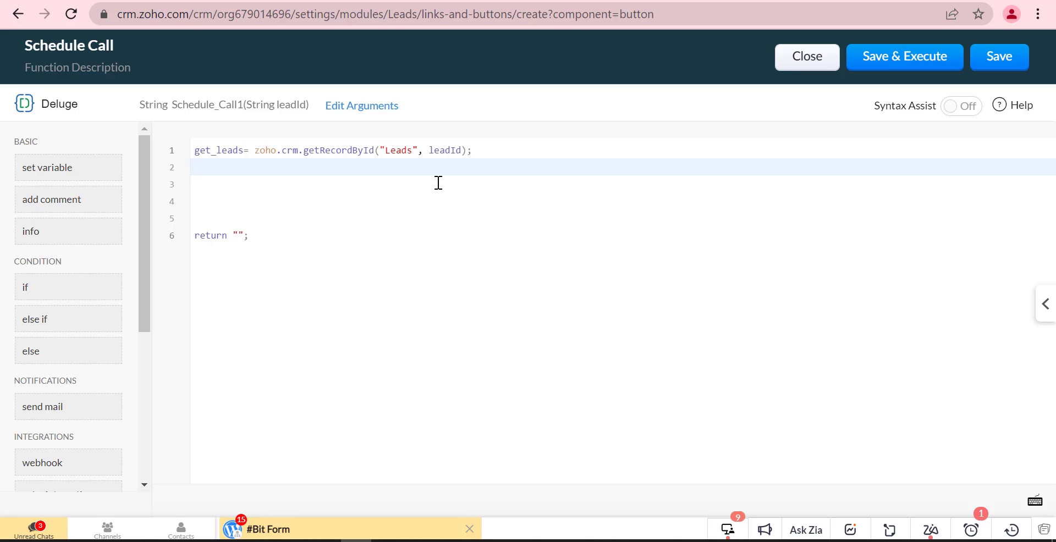
Step: Paste the created-time calculation and call details mapping lines, removing extra blank lines
text(createdtime = ifnull(get_leads.get("Created_Time"),"").toTime("yyyy-MM-dd'T'HH:mm:ss").addDay(3);)
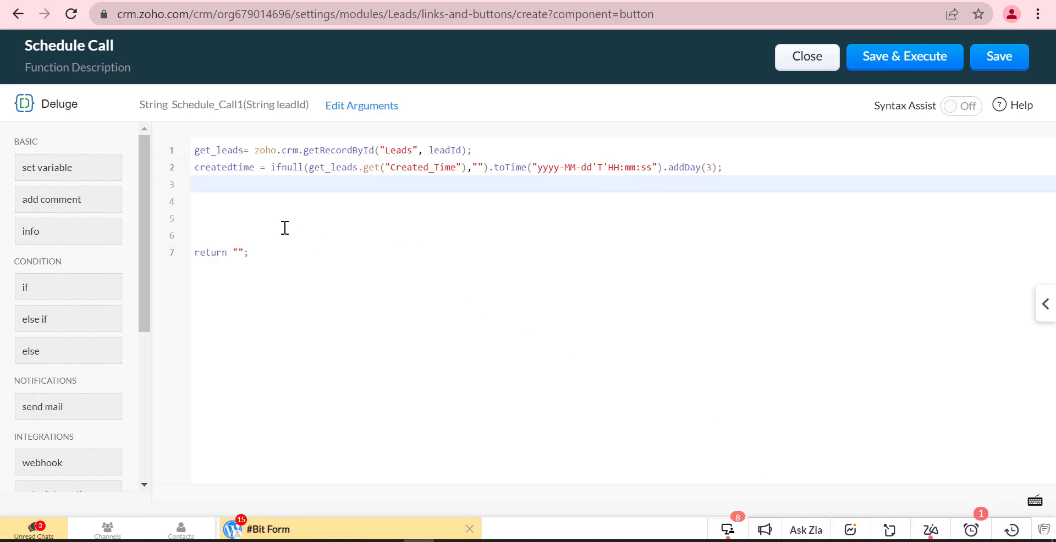
text(mp.put("Subject", "Cold Call"); mp.put("Owner", ifnull(get_leads.get("Owner"),"").get("id")); mp.put("Call_Type", "Outbound"); mp.put("$se_module", "Leads"); mp.put("What_Id", input.leadId); mp.put("Call_Start_Time", createdtime.toString("yyyy-MM-dd'T'HH:mm:ss+05:30")); mp.put("$which_call", "ScheduleCall");)
click(270, 318)
key(Delete)
key(BackSpace)
text(create_record)
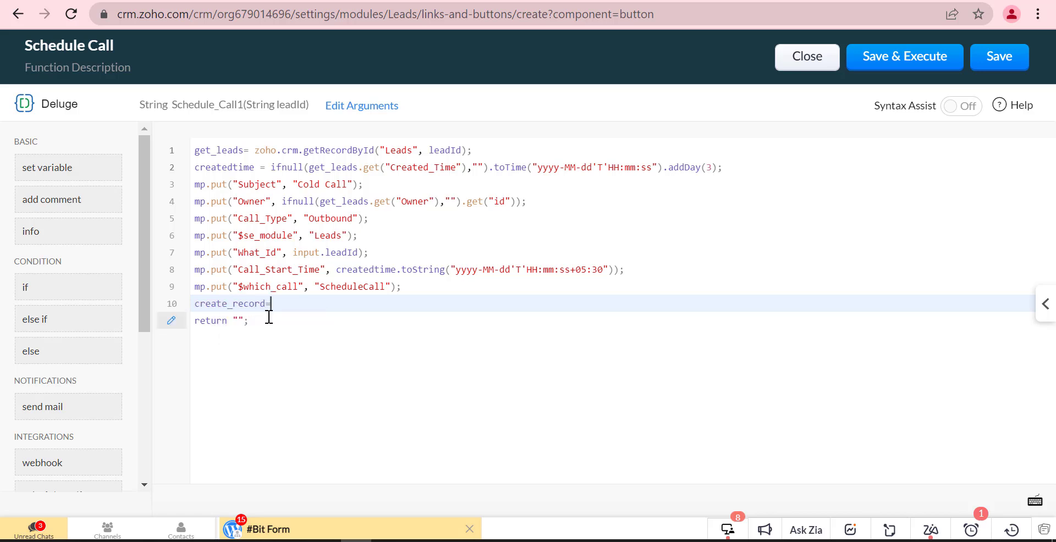
text(= )
text(oho.crm.)
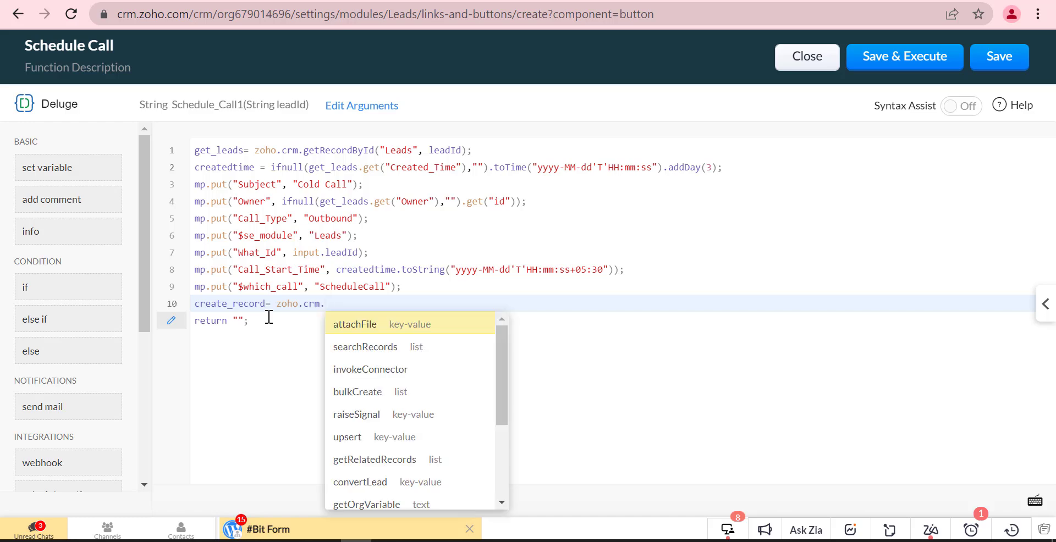
text(cre)
Step: Add create_record = zoho.crm.createRecord("Calls", mp) on line 10
key(Return)
key(Down)
key(Down)
key(Down)
key(Down)
key(Down)
key(Down)
key(Down)
key(Down)
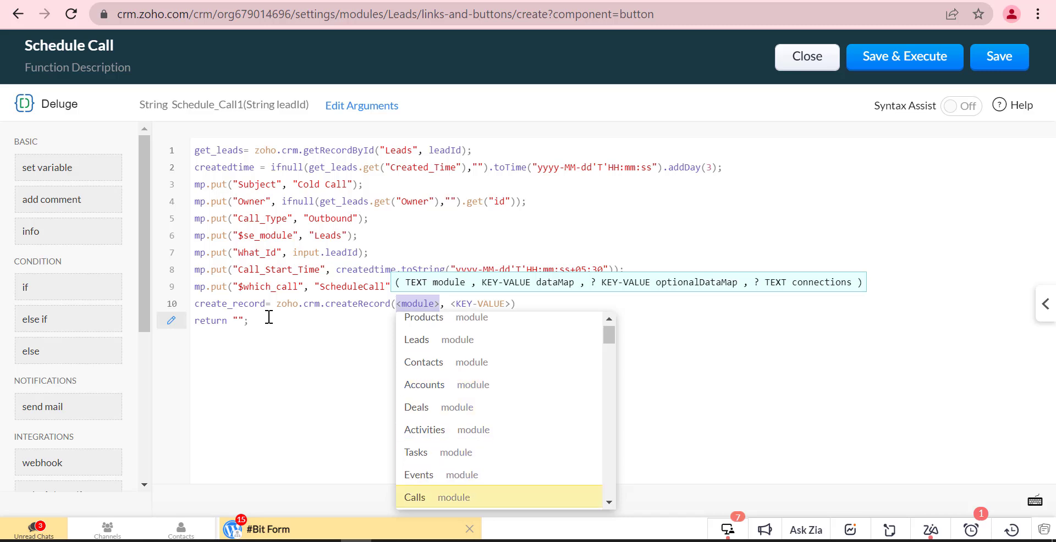
key(Return)
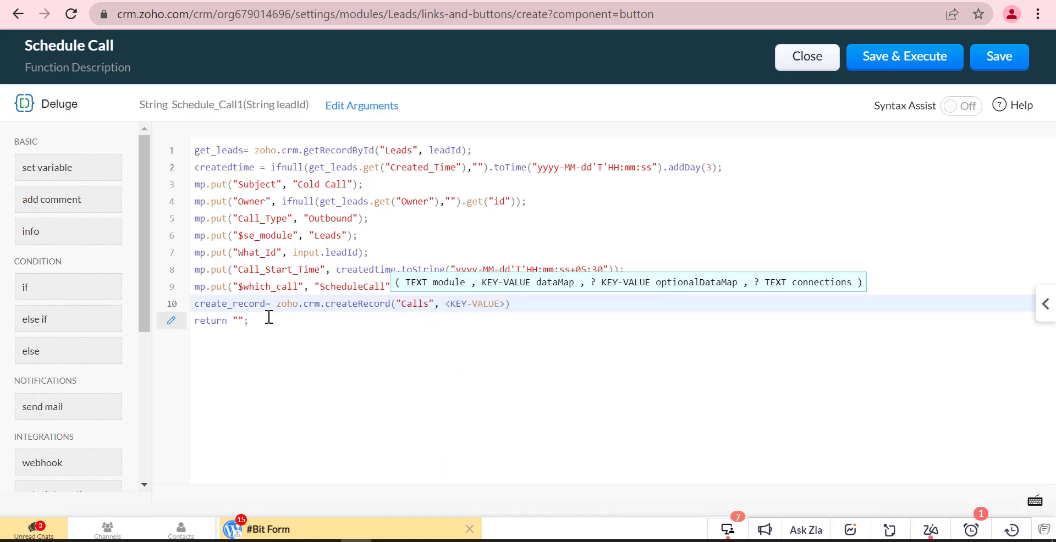
click(503, 303)
key(BackSpace)
key(BackSpace)
key(BackSpace)
key(BackSpace)
key(BackSpace)
key(BackSpace)
text(mp);)
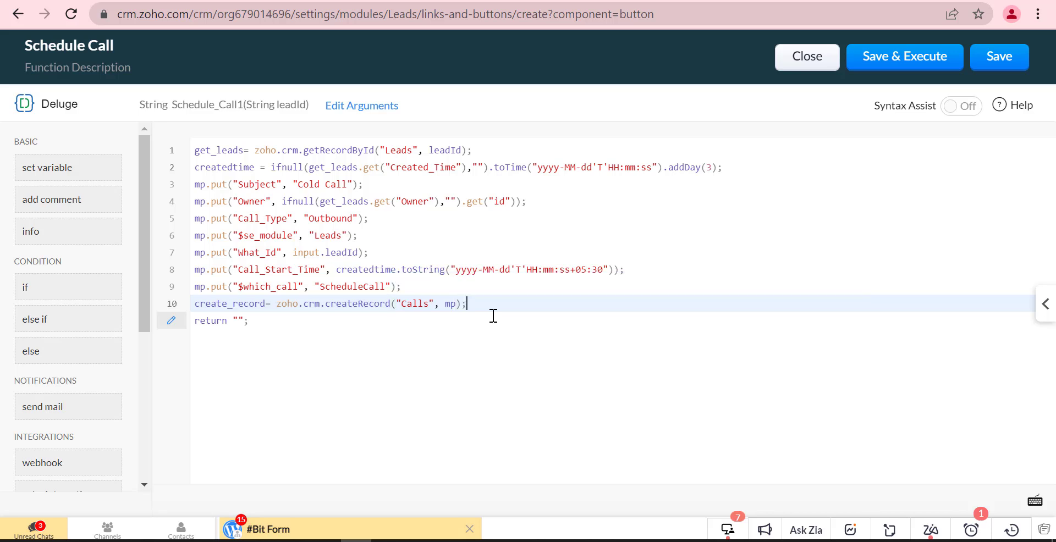
key(Return)
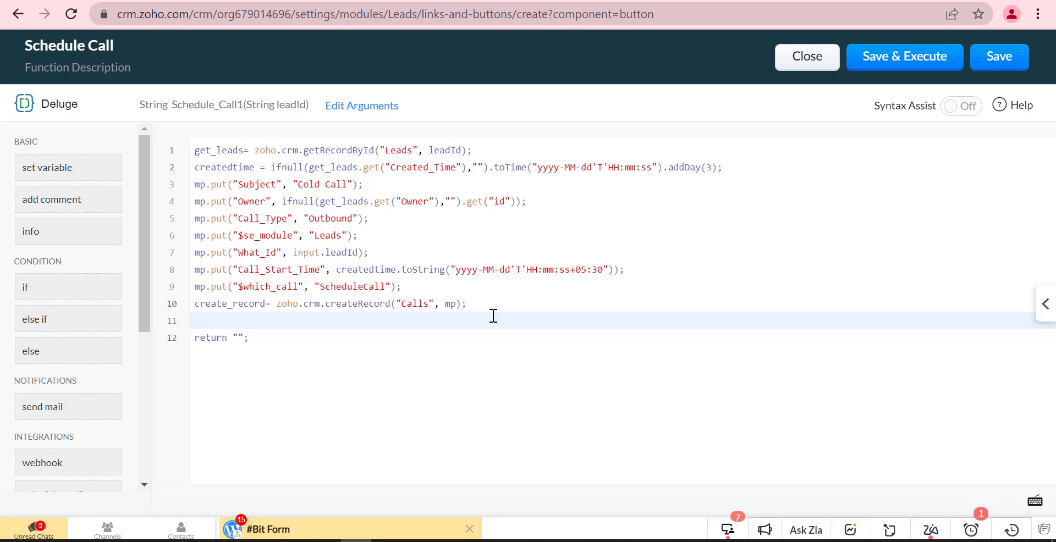
text(info)
text( mp)
text(;)
Step: Add info mp; and info create_record; logging lines to the function
key(Return)
text(info)
key(Return)
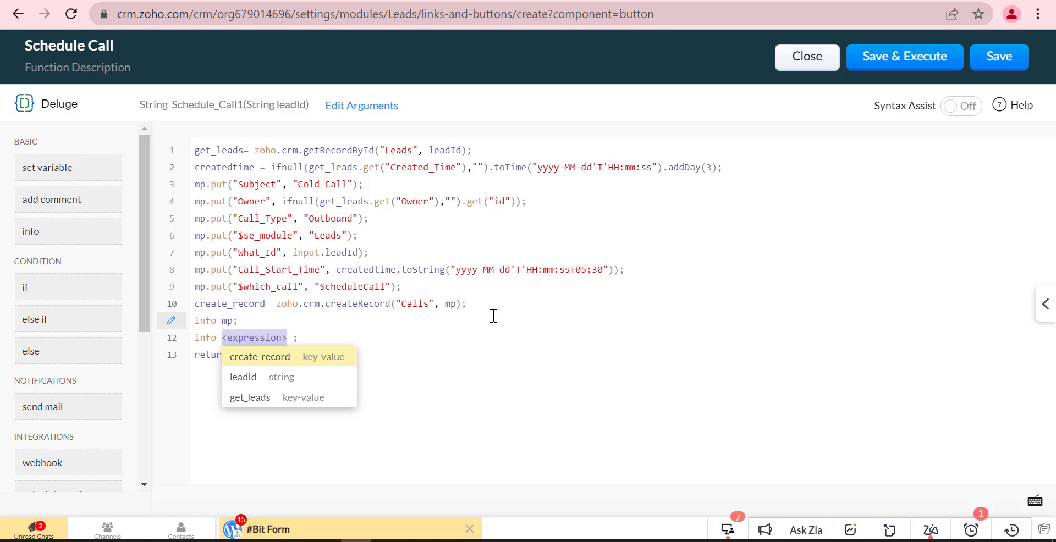
key(Return)
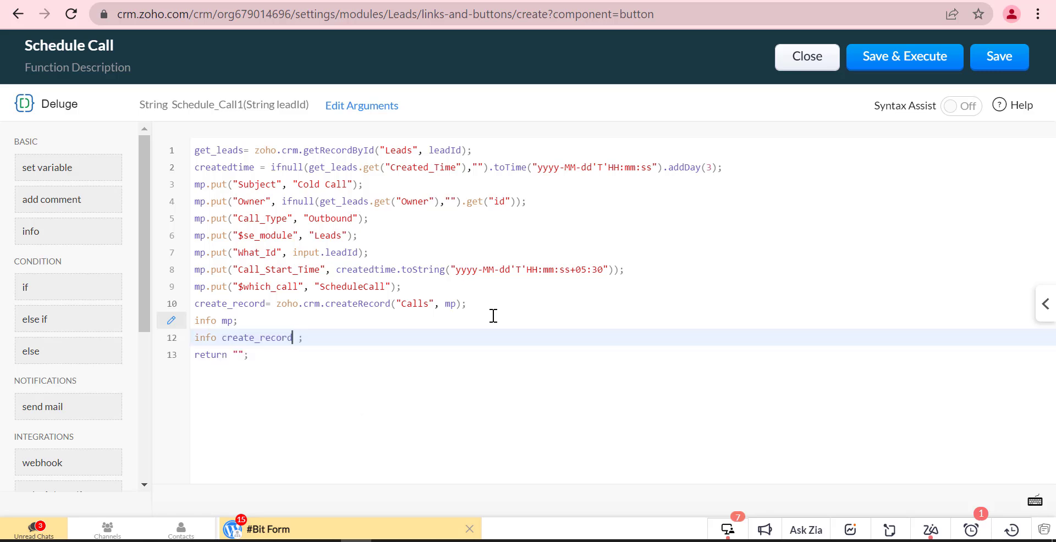
key(BackSpace)
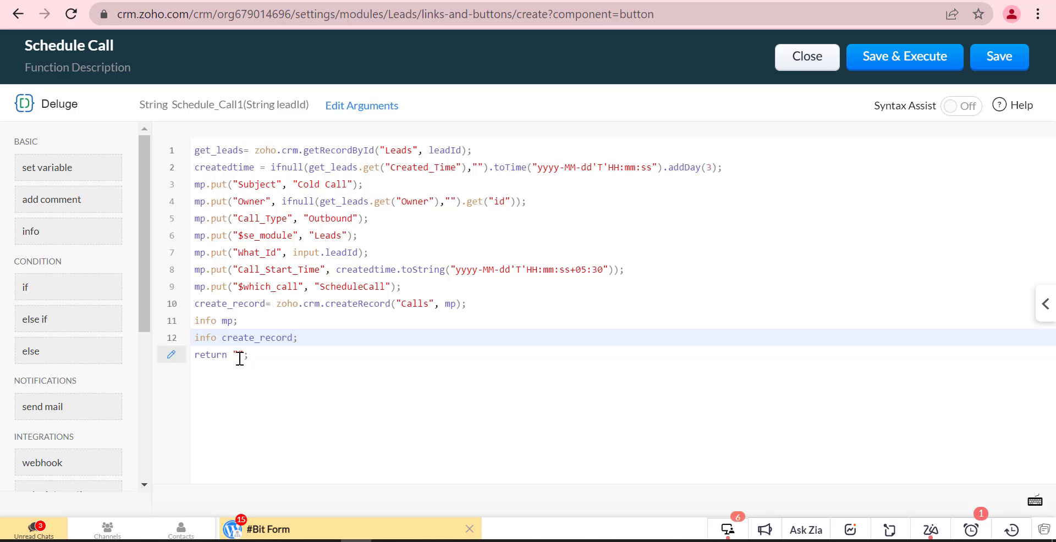
Step: Return Success, test-run the function, then save it and the Schedule Call button
click(242, 356)
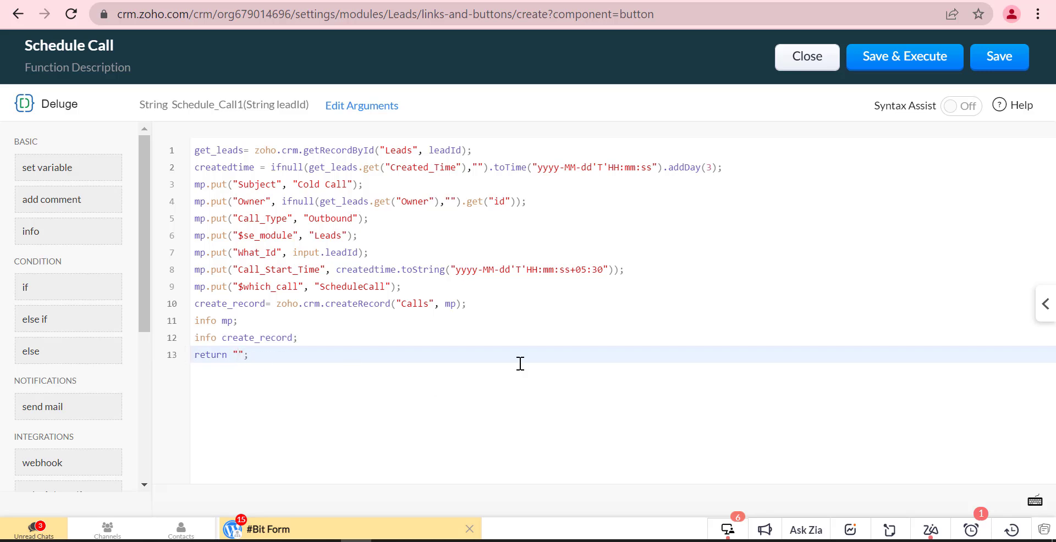
text(Success)
click(869, 60)
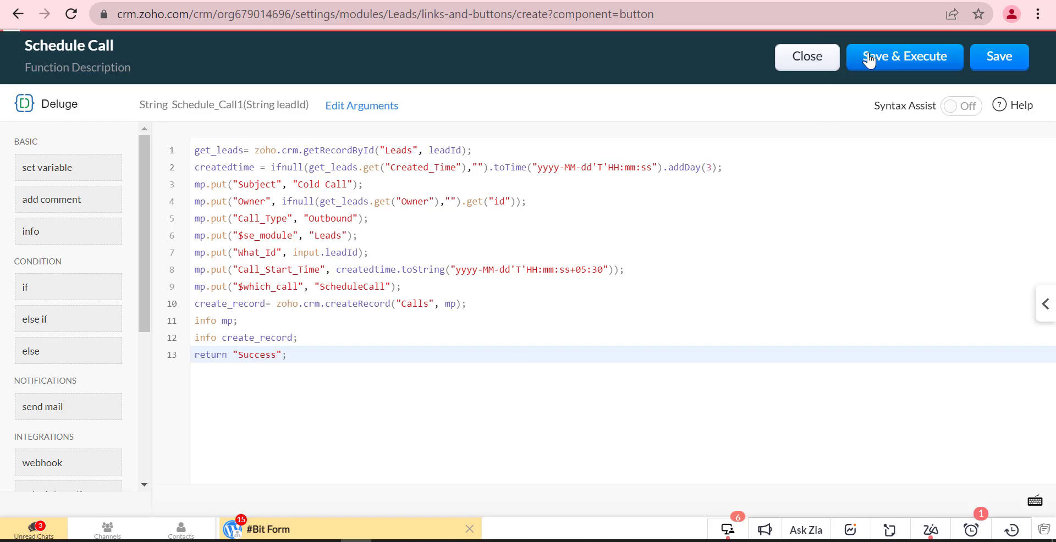
click(988, 60)
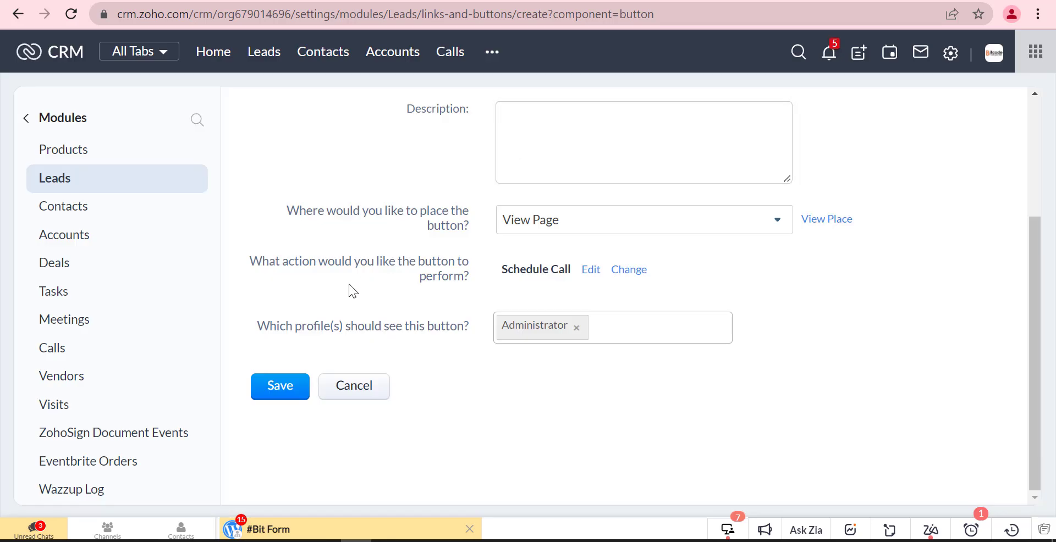
click(290, 387)
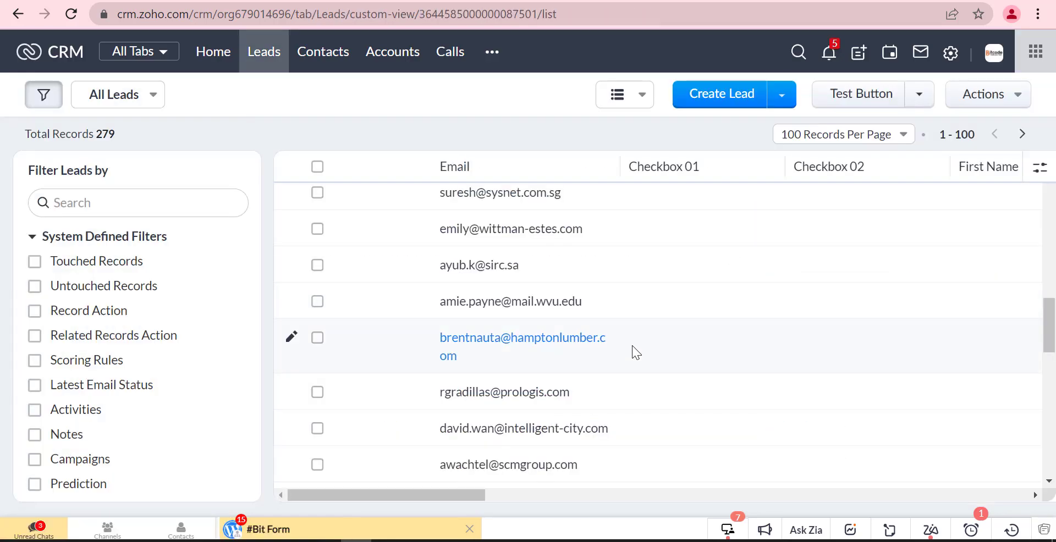
click(632, 345)
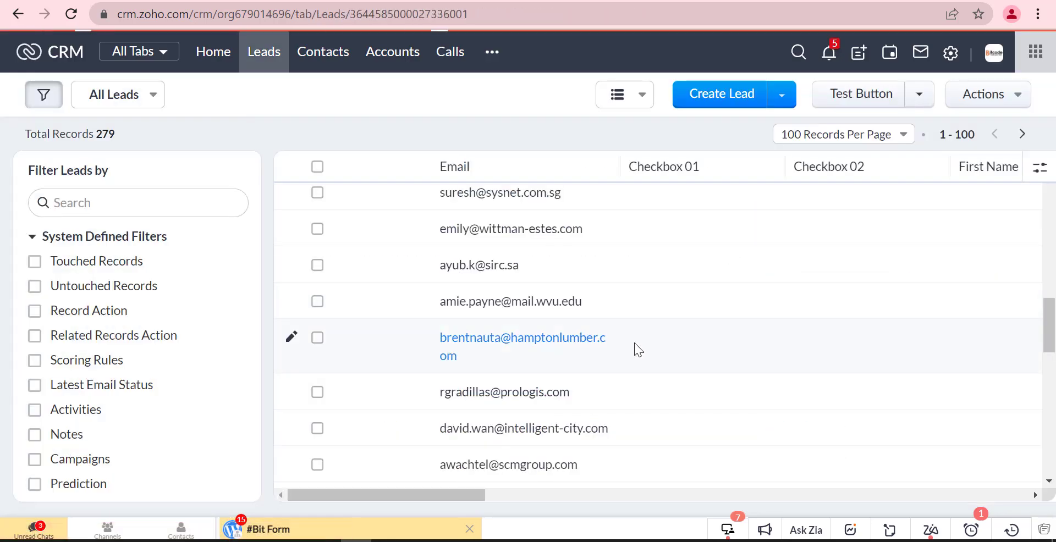
click(635, 342)
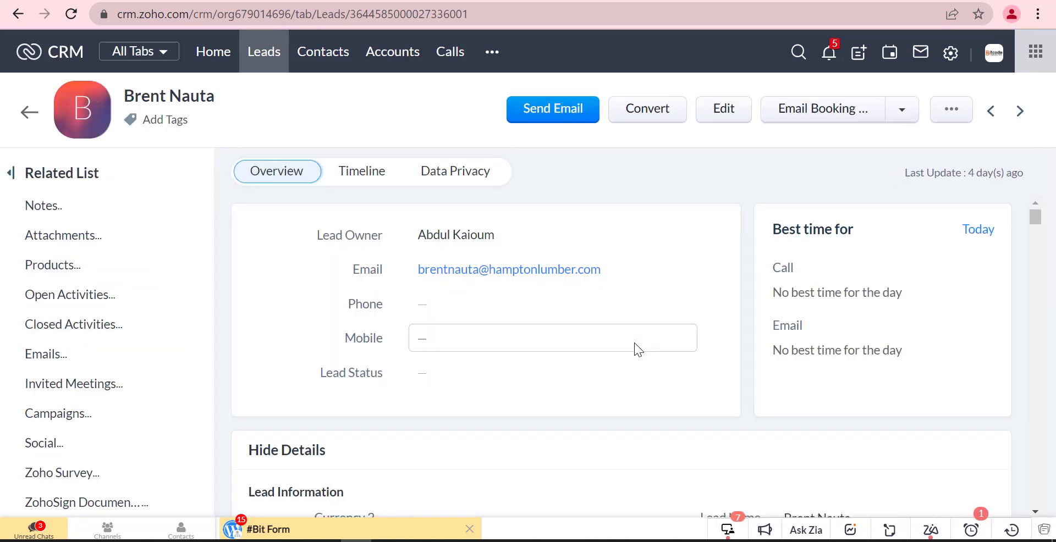
click(901, 109)
scroll(866, 198, down, 2)
scroll(866, 206, down, 2)
scroll(862, 217, down, 2)
scroll(862, 217, up, 3)
scroll(862, 222, up, 3)
click(792, 138)
text(s)
scroll(767, 256, down, 3)
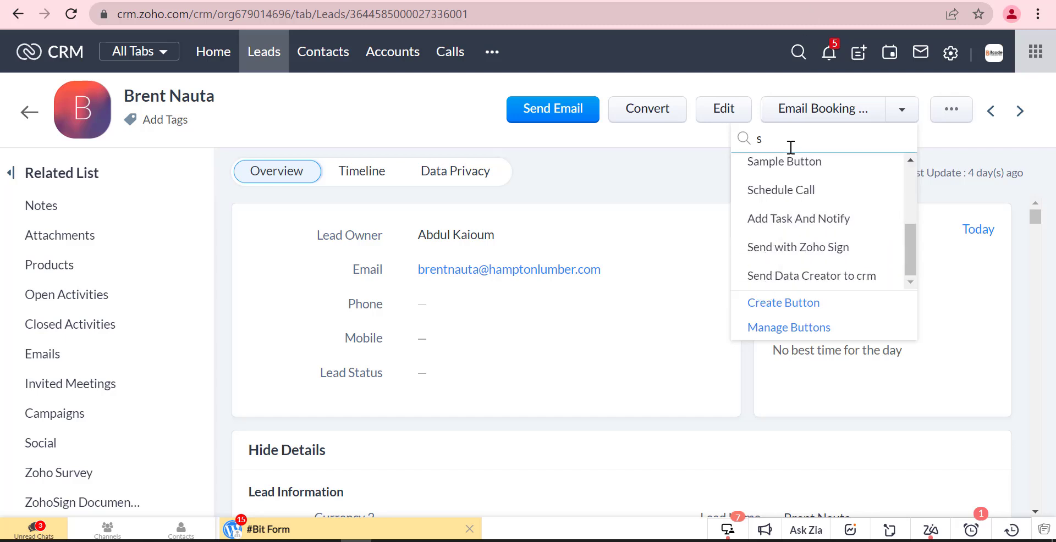
text(c)
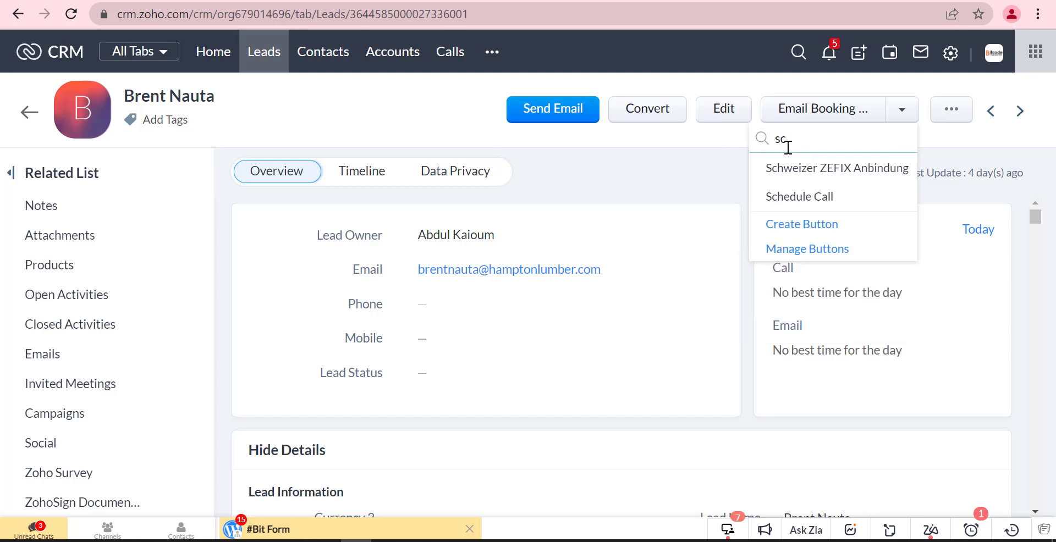
click(793, 202)
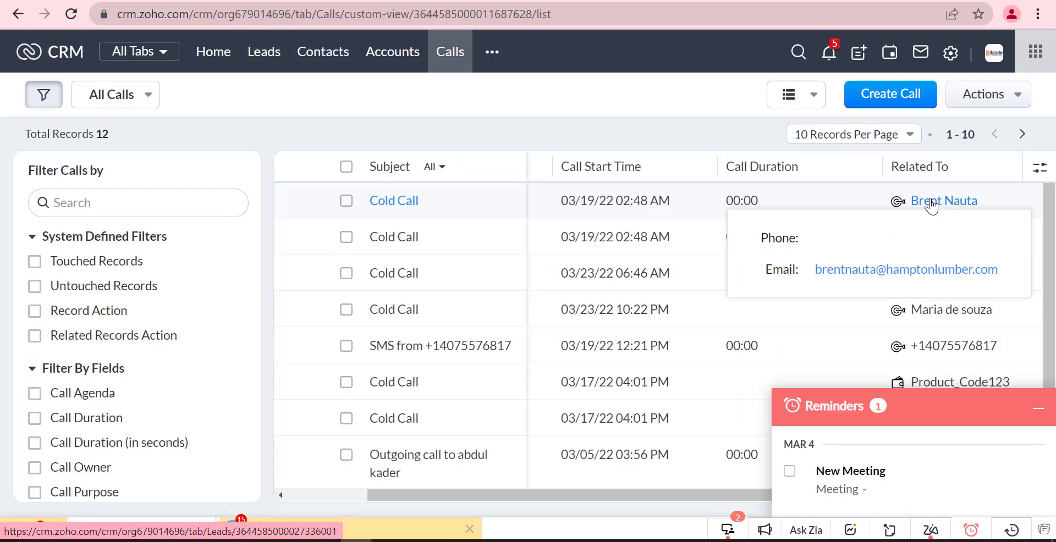
mouse_move(943, 200)
mouse_down()
mouse_move(528, 195)
mouse_move(566, 143)
mouse_up()
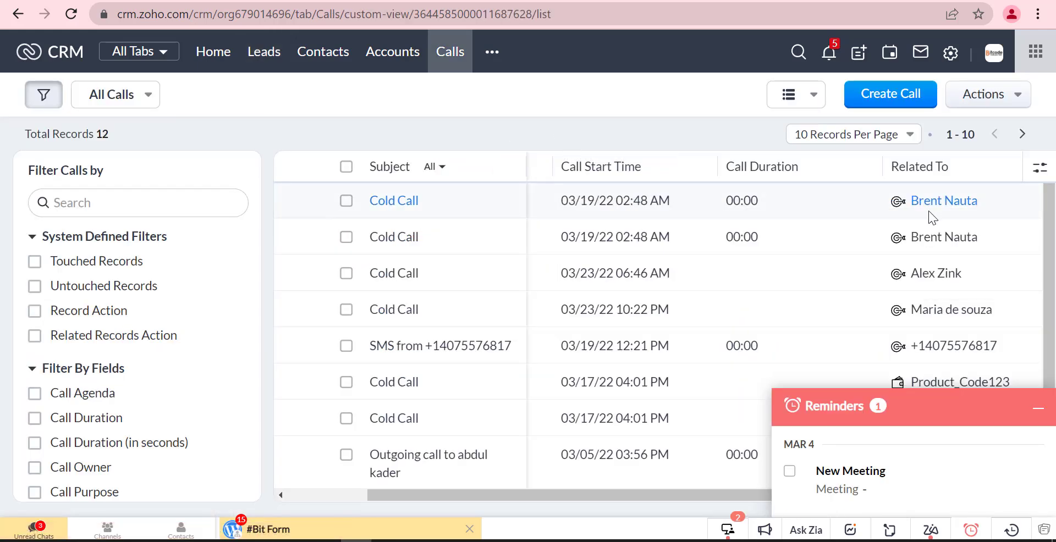